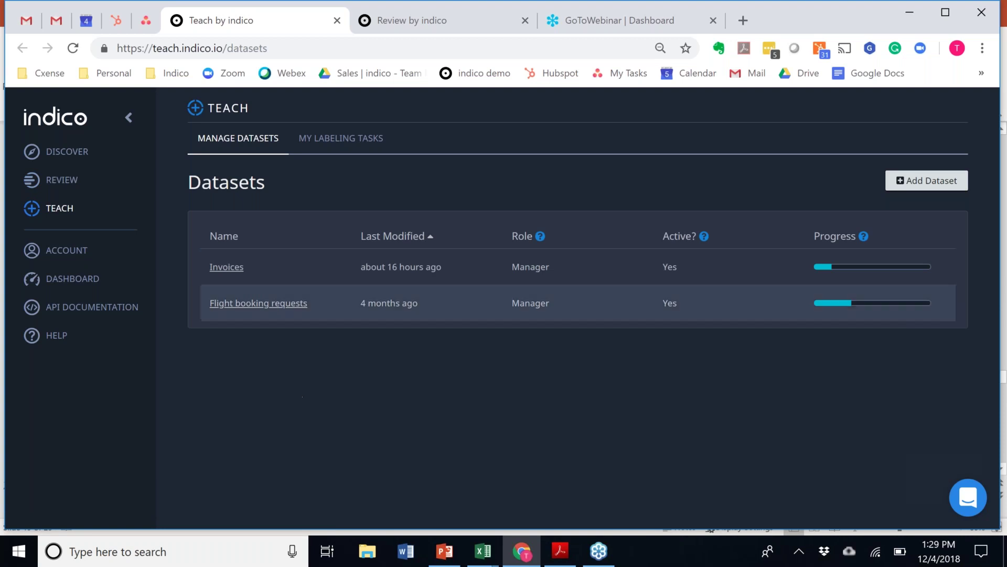
Open the Invoices dataset and examine its full list of label options, labeling instructions and team settings
click(226, 268)
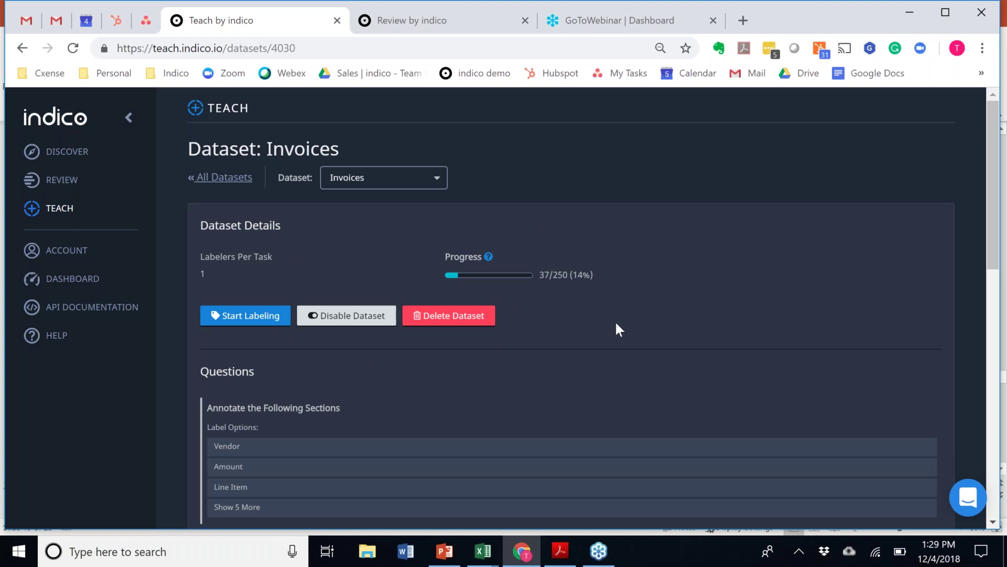
scroll(616, 323, down, 3)
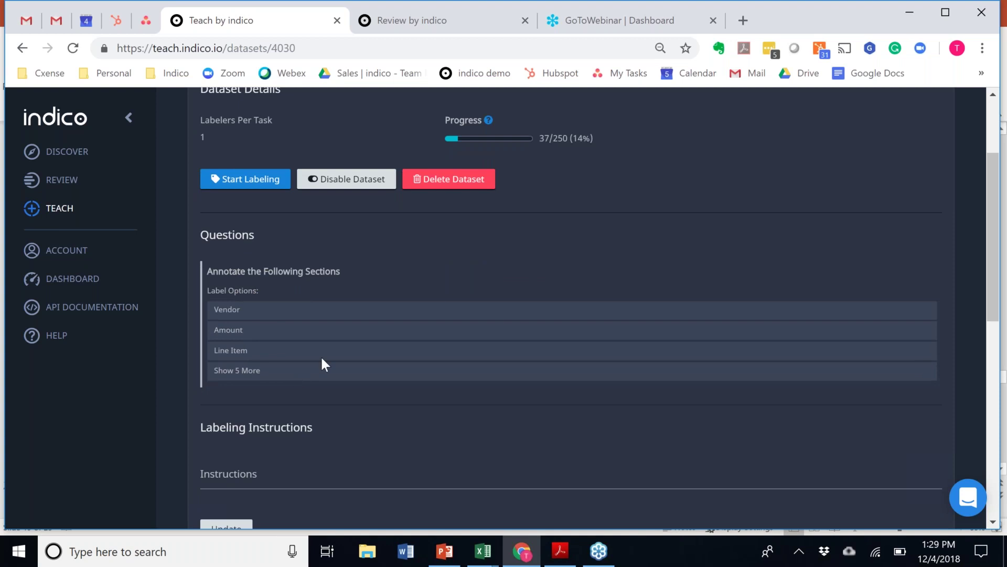
click(245, 373)
scroll(380, 375, down, 2)
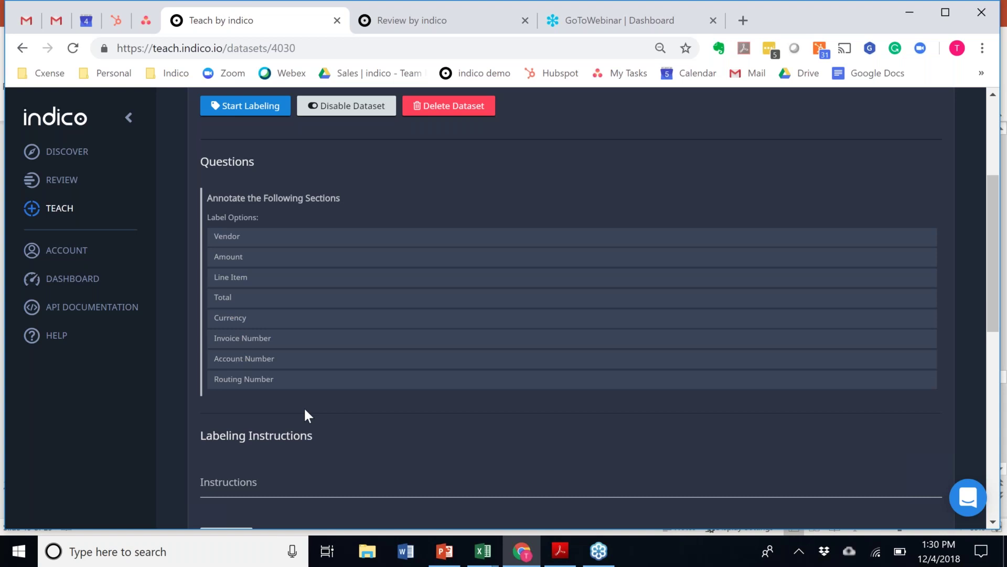
scroll(305, 410, down, 3)
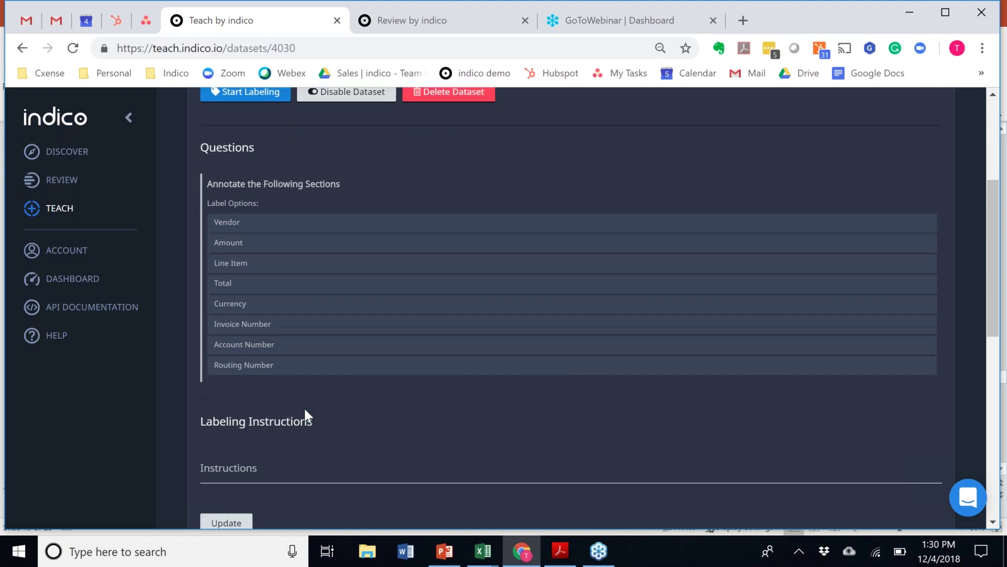
scroll(304, 411, down, 1)
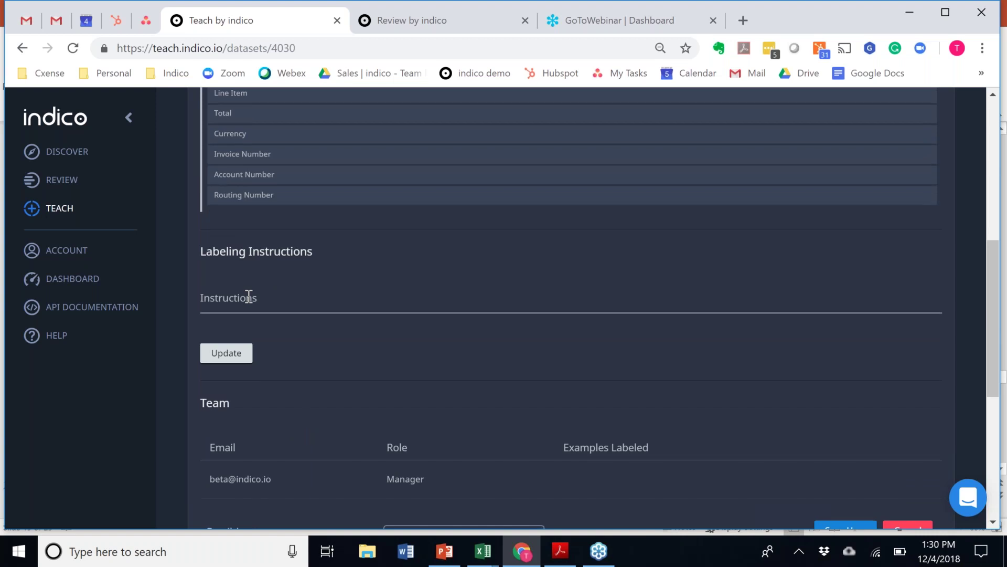
scroll(249, 296, down, 4)
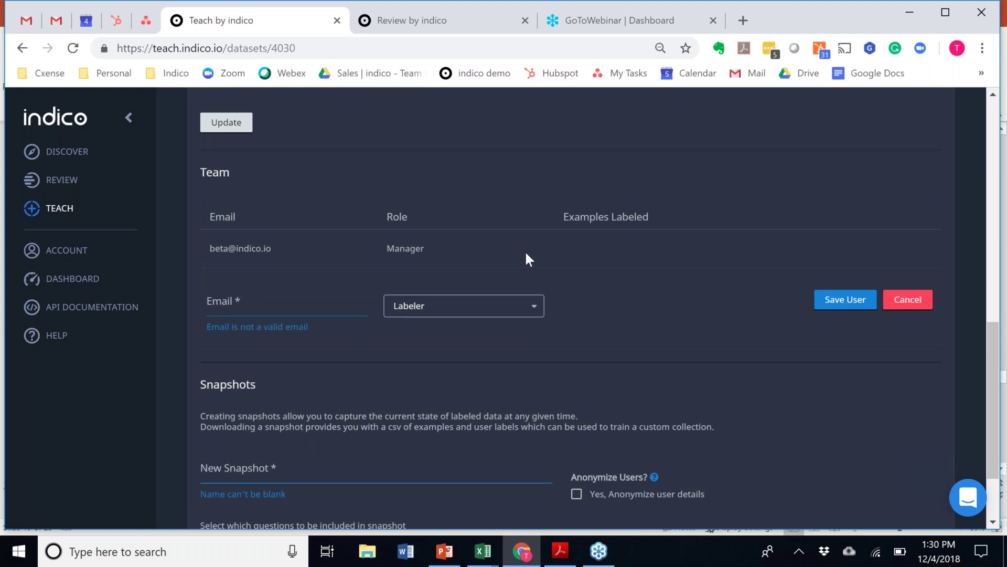
scroll(526, 254, up, 3)
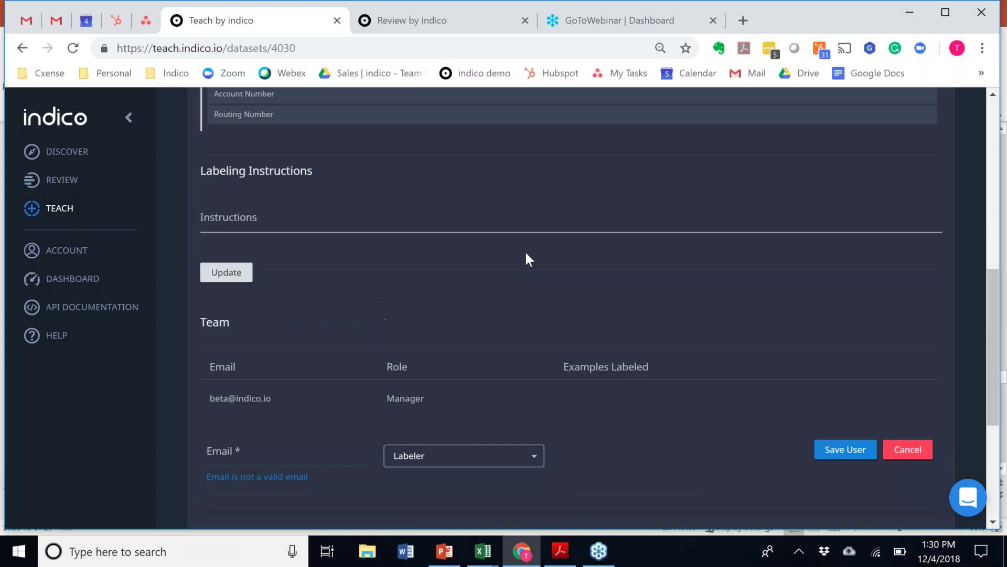
scroll(527, 254, up, 9)
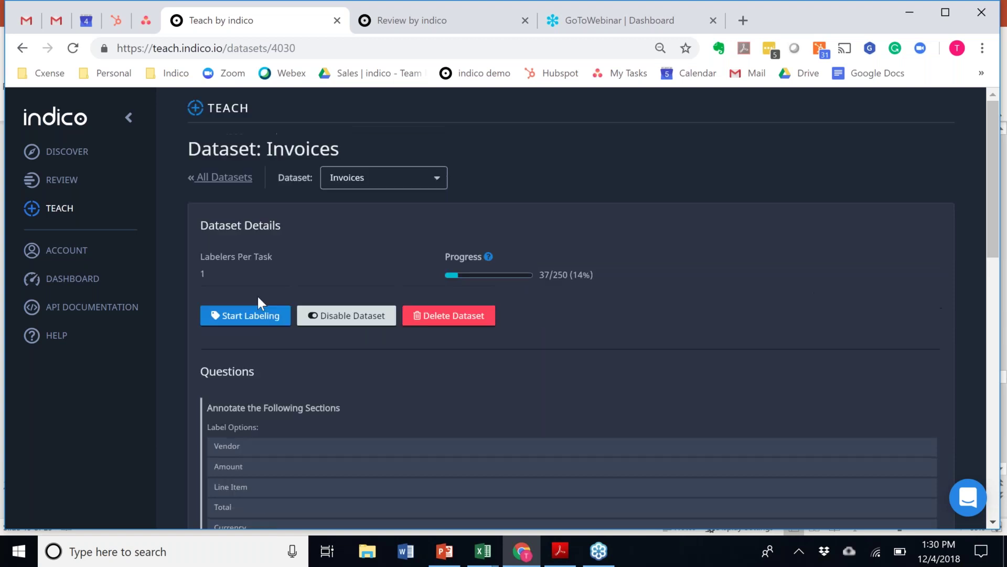
Start labeling the Invoices dataset and accept the predicted vendor and invoice number on the Asana invoice
click(251, 318)
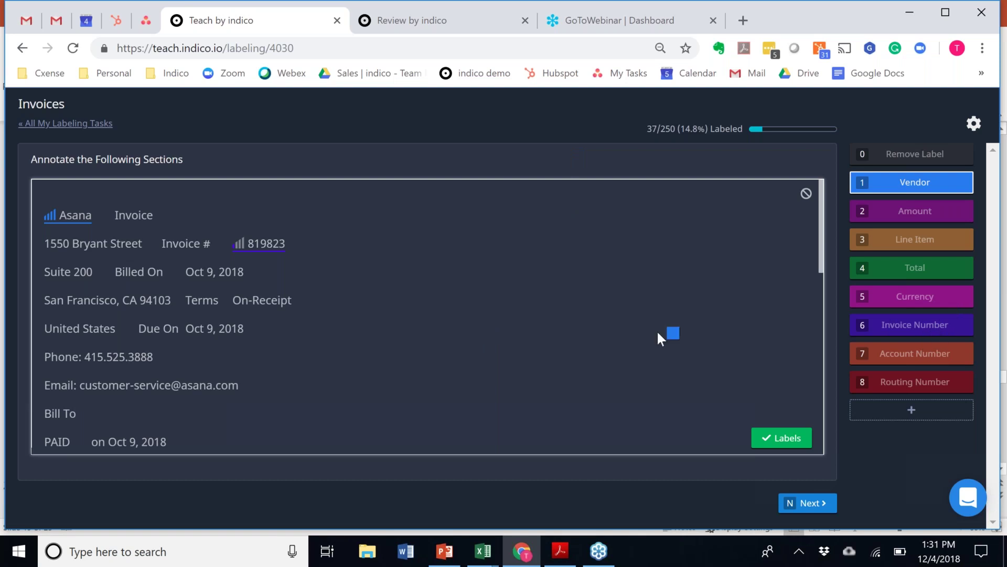
click(916, 333)
click(916, 357)
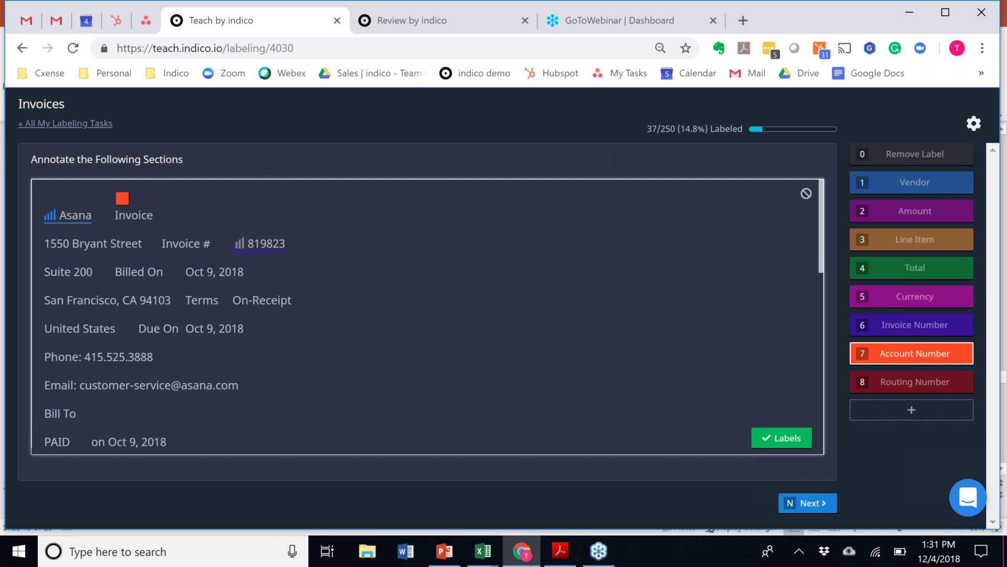
mouse_move(266, 242)
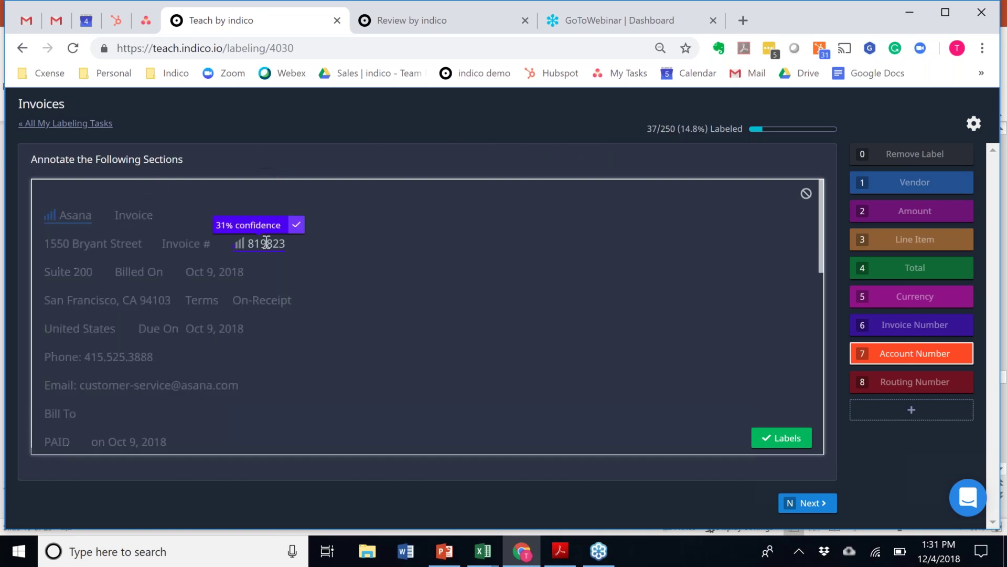
mouse_move(75, 215)
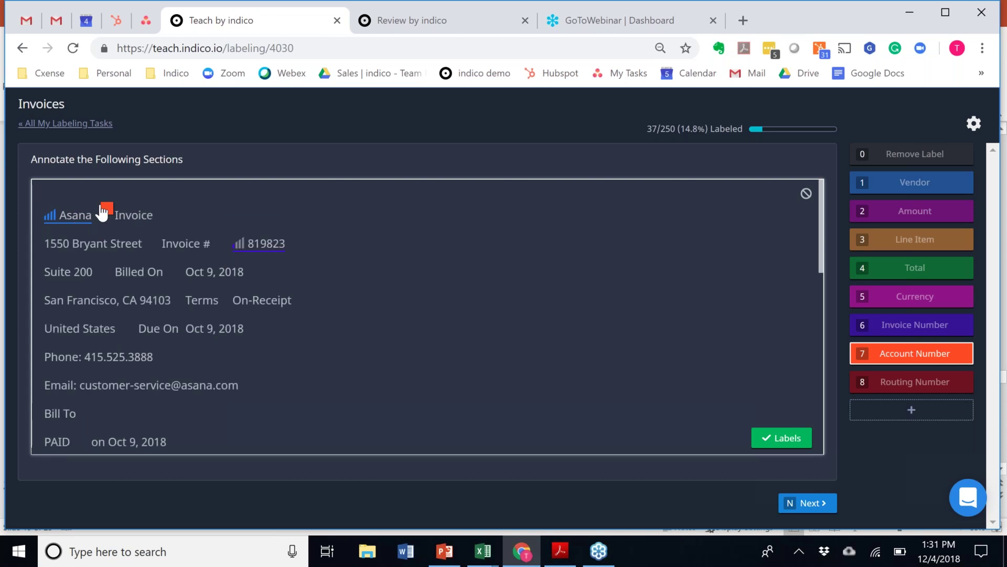
click(106, 198)
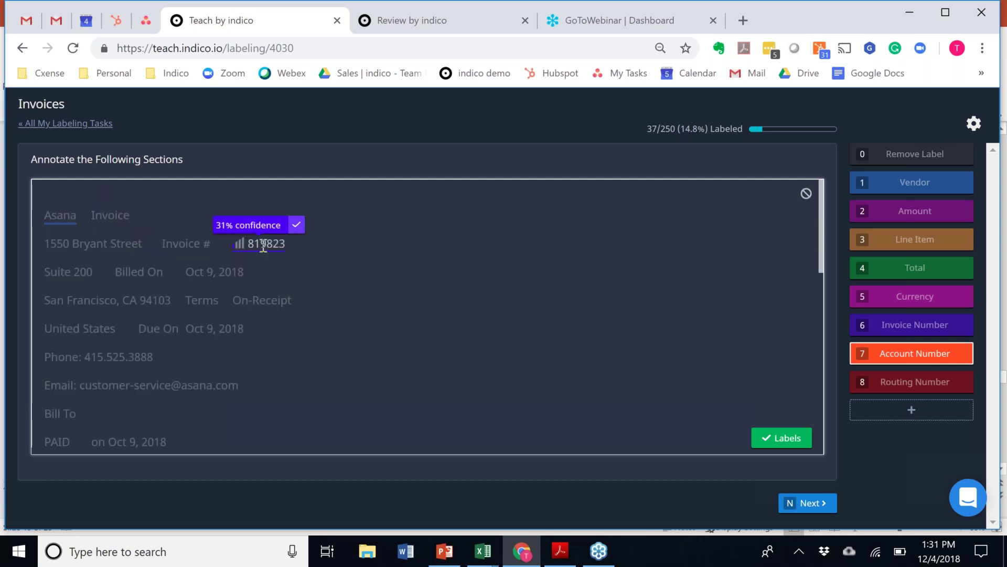
click(297, 225)
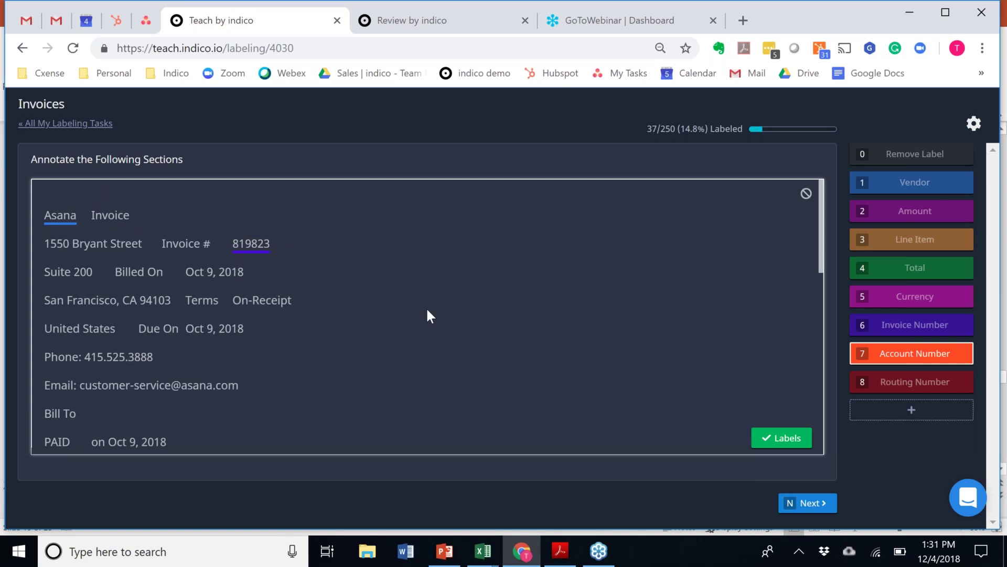
Accept the predicted line item "Organization Annual" and its predicted subtotal amount on the Asana invoice
scroll(426, 307, down, 3)
scroll(426, 307, down, 5)
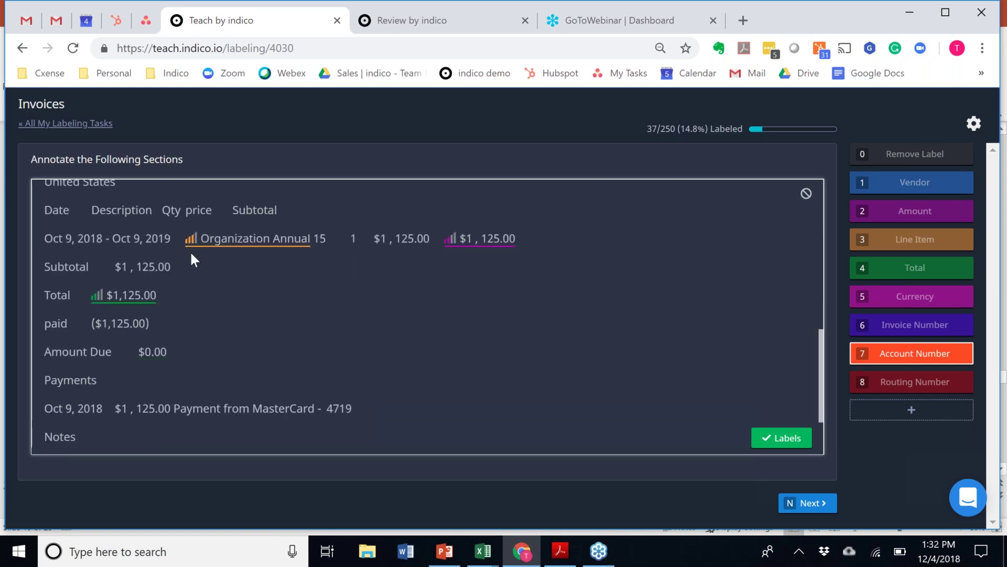
mouse_move(229, 238)
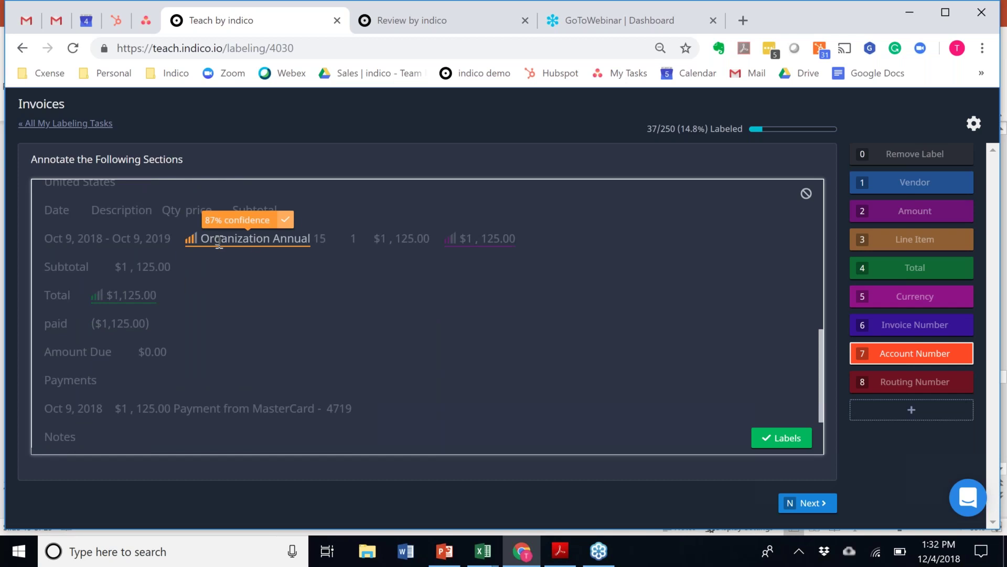
click(285, 220)
mouse_move(436, 240)
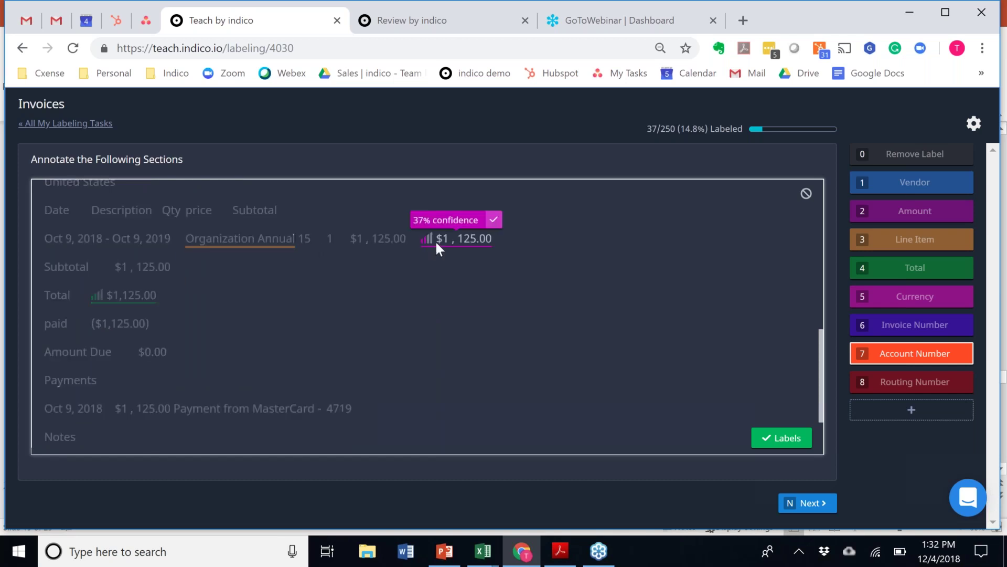
click(494, 222)
Accept the predicted total on the Asana invoice, check the remaining labels and advance to the following document
scroll(506, 321, down, 2)
mouse_move(136, 236)
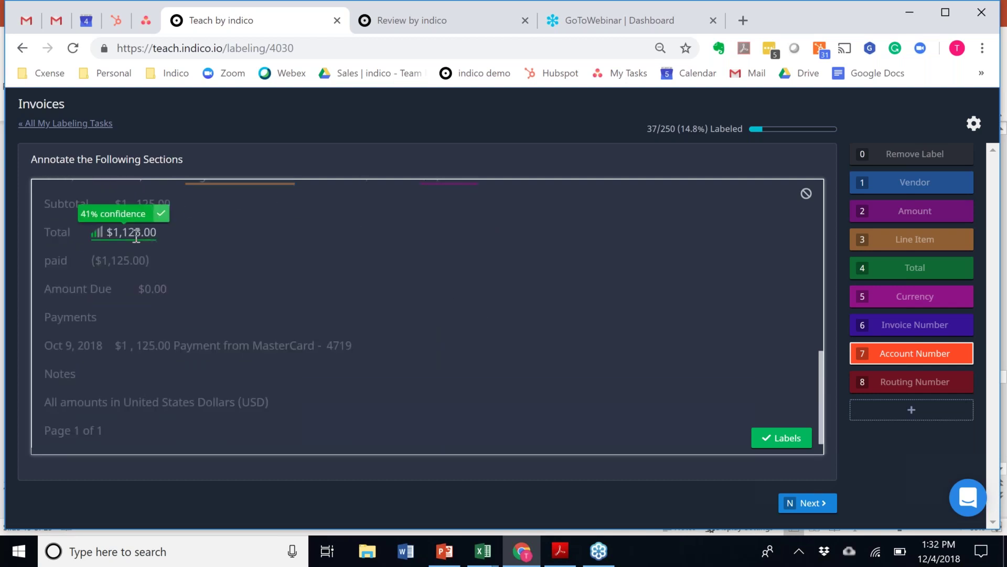
click(162, 216)
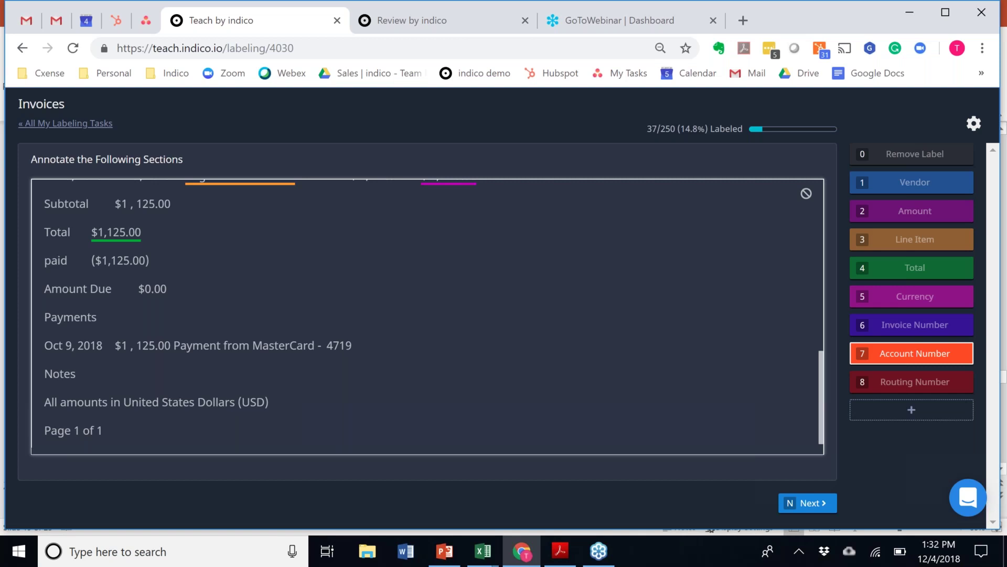
scroll(379, 318, down, 1)
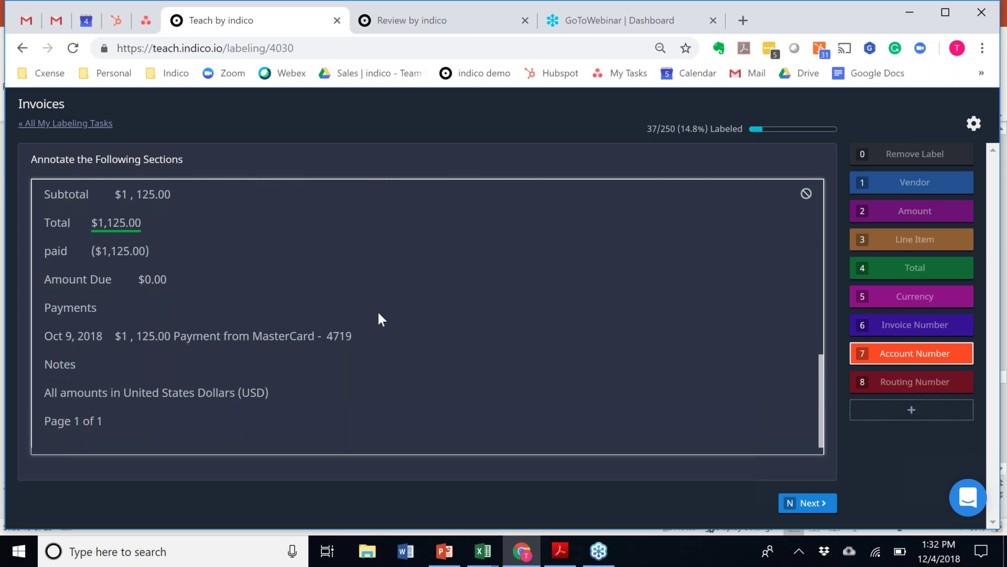
scroll(567, 316, up, 8)
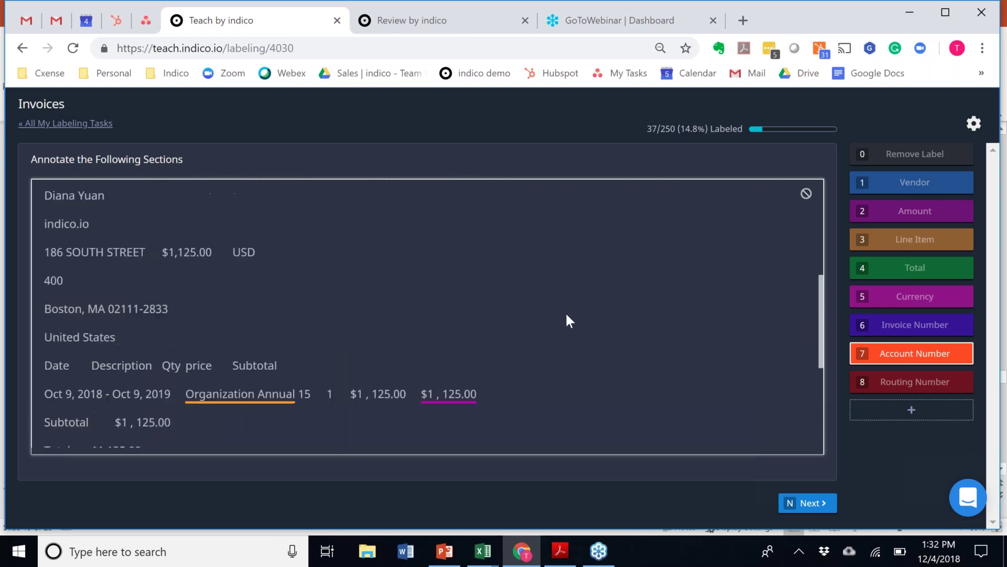
scroll(757, 445, down, 8)
click(812, 504)
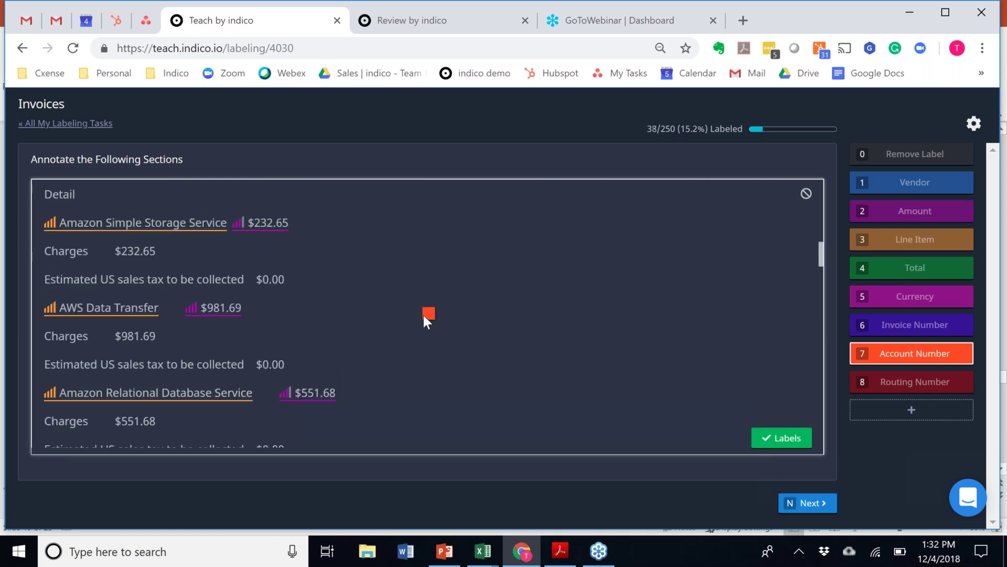
Examine the predicted line items and amounts in the AWS invoice along with their confidence levels
mouse_move(137, 223)
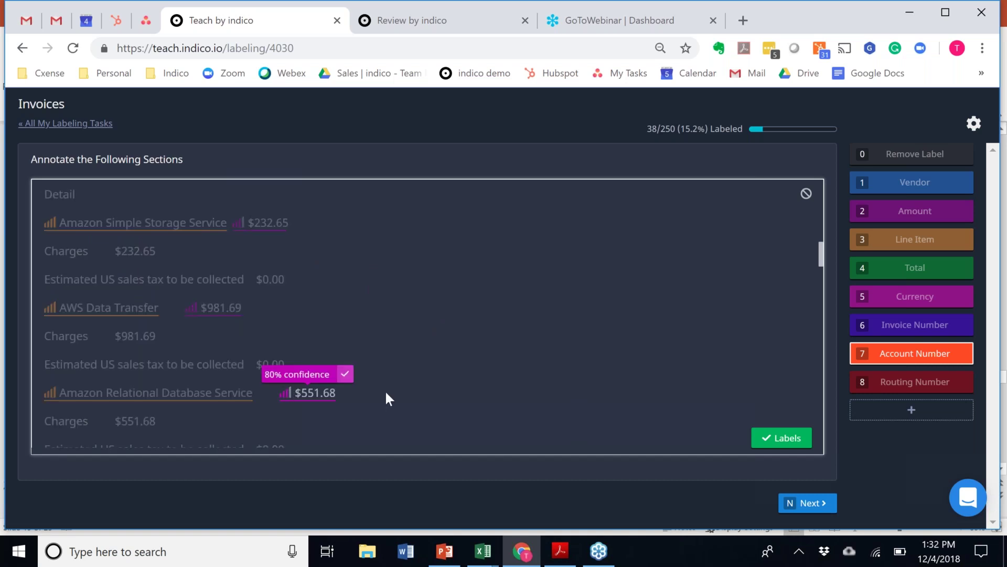
scroll(472, 401, down, 1)
scroll(472, 399, down, 7)
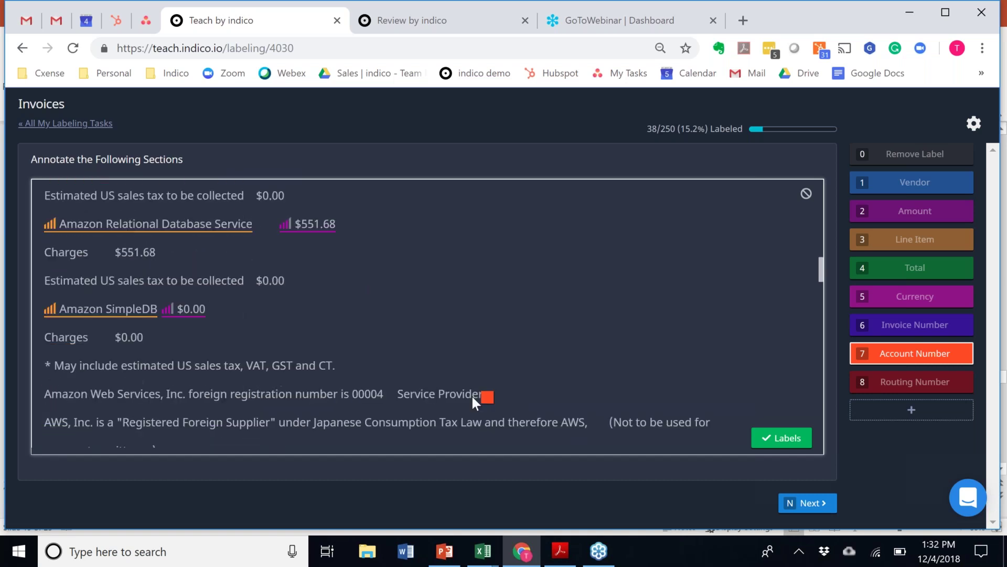
scroll(471, 394, up, 5)
scroll(471, 394, down, 1)
mouse_move(205, 342)
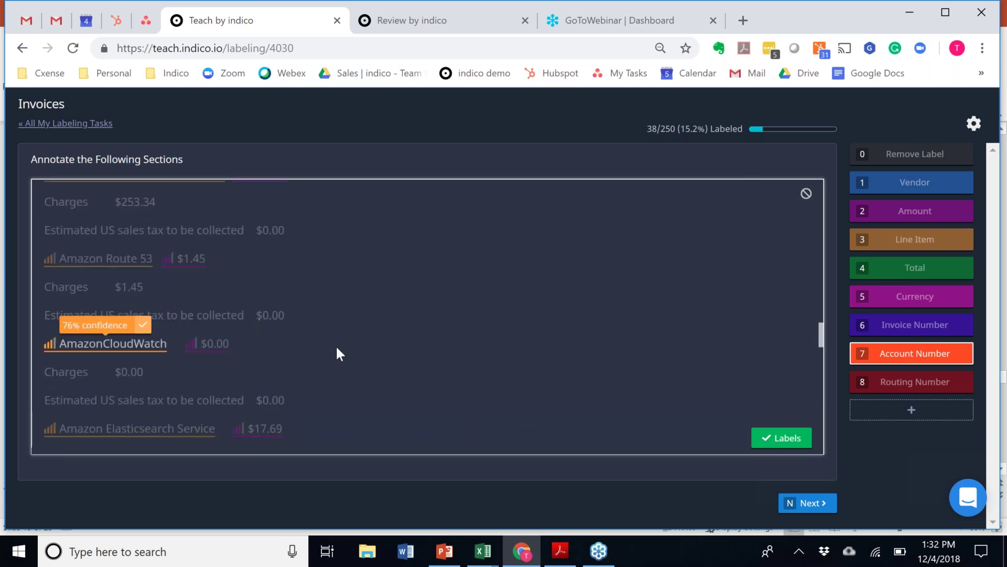
scroll(629, 306, up, 1)
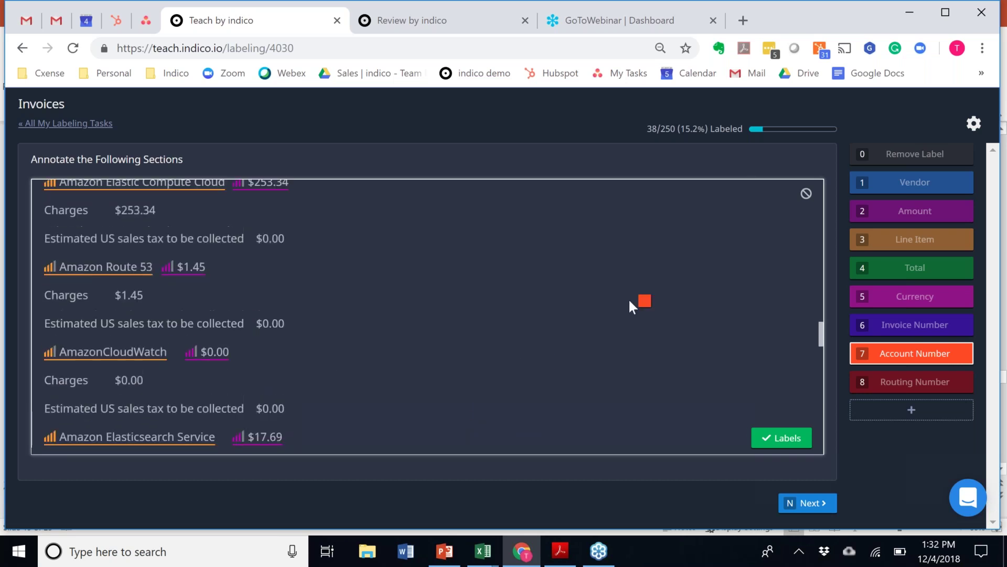
Check the AWS invoice's predicted vendor and invoice number, accept all its predicted labels and advance to the following invoice
scroll(628, 298, up, 10)
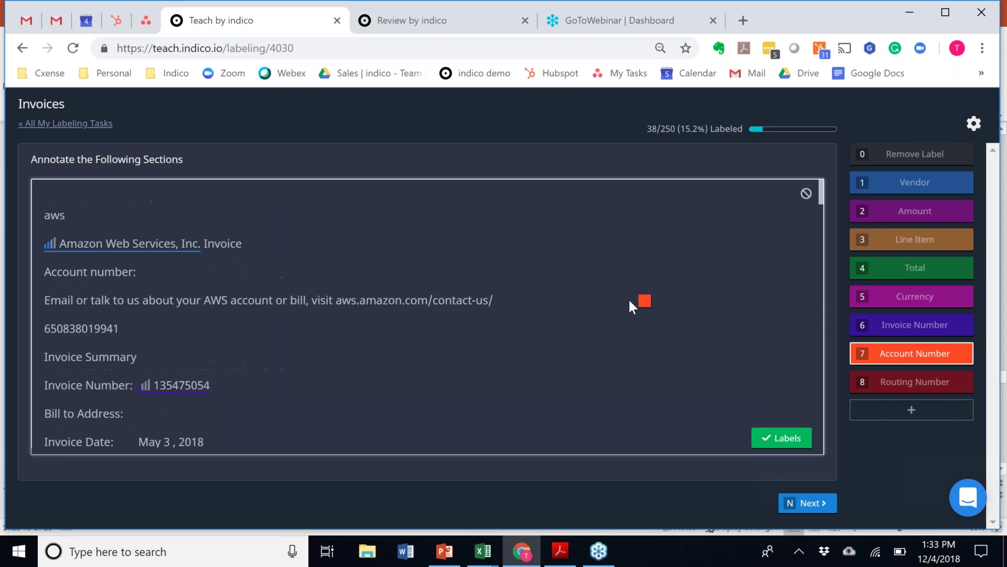
scroll(629, 298, down, 1)
scroll(629, 298, down, 3)
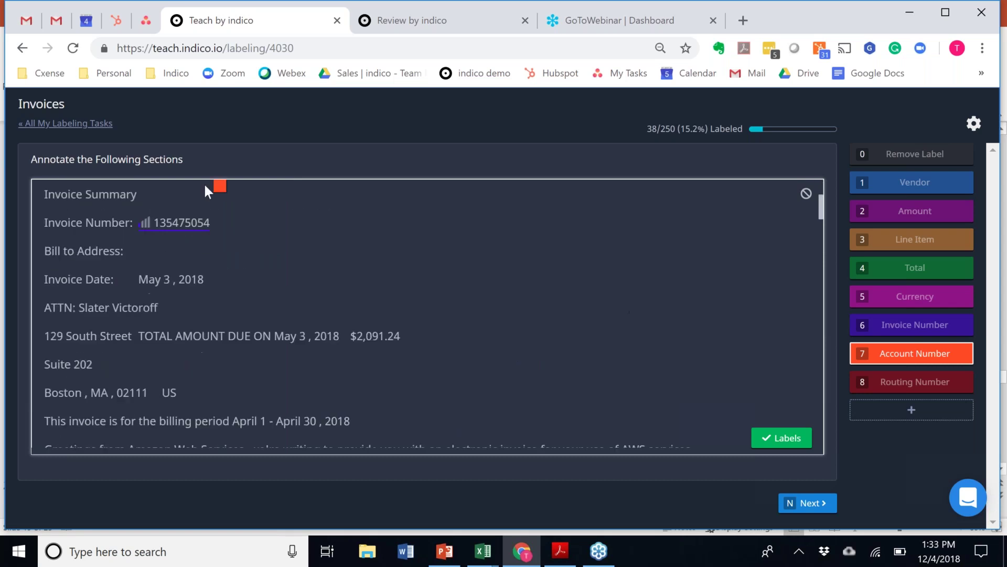
mouse_move(177, 231)
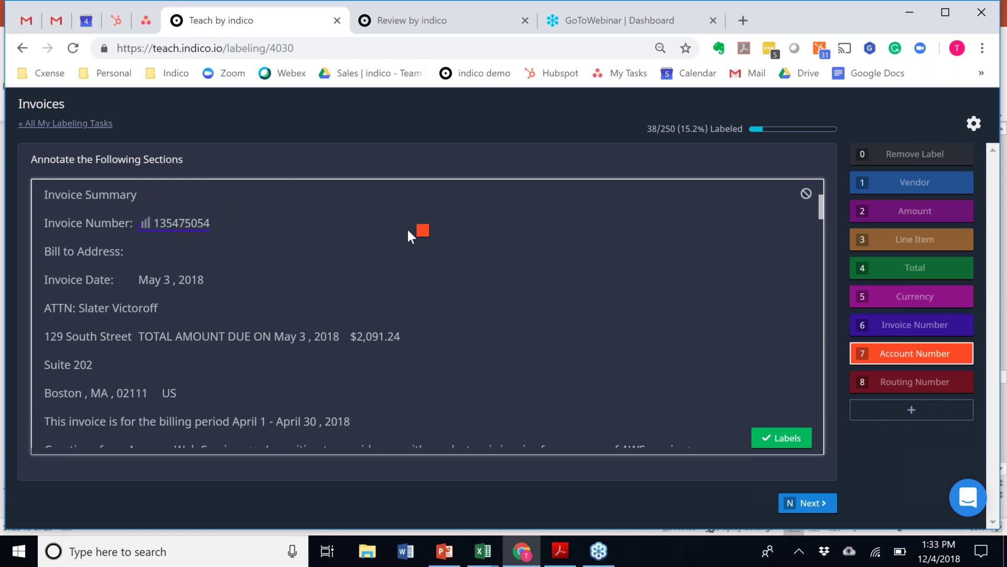
scroll(409, 236, up, 1)
scroll(408, 231, up, 3)
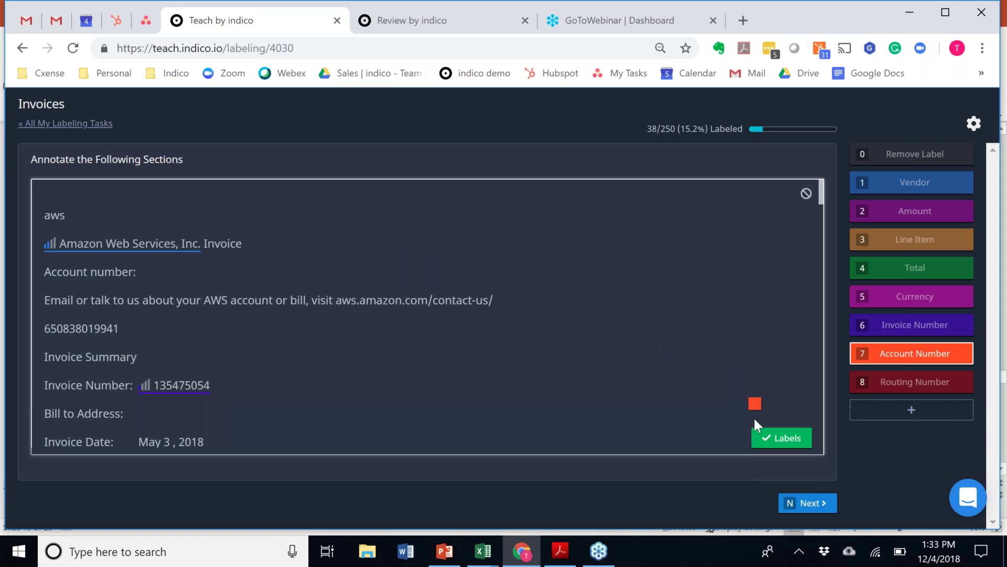
click(780, 441)
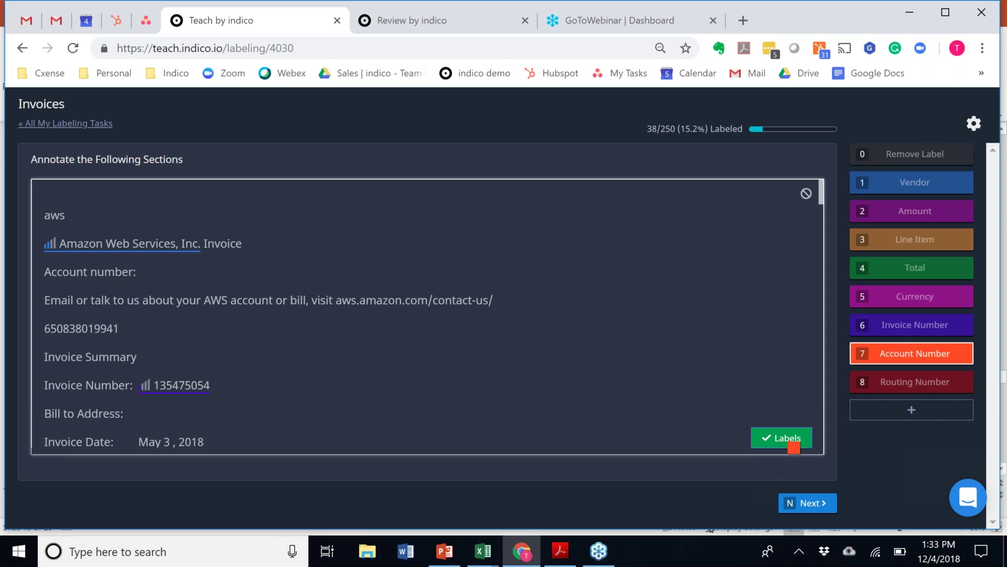
click(812, 507)
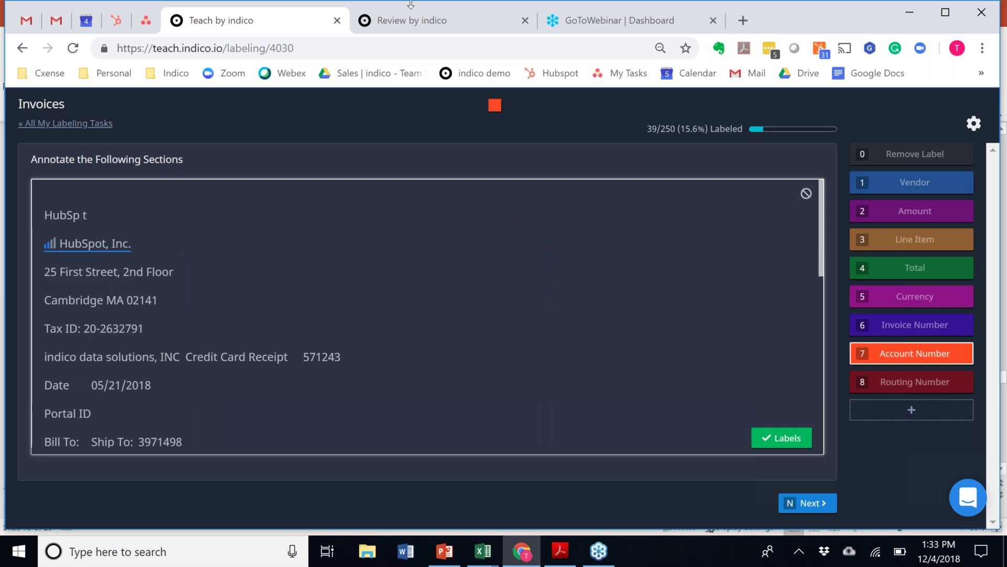
Switch to the Invoices model's Review page, view the AWS invoice PDF in Acrobat Reader and return to the Review page
click(396, 21)
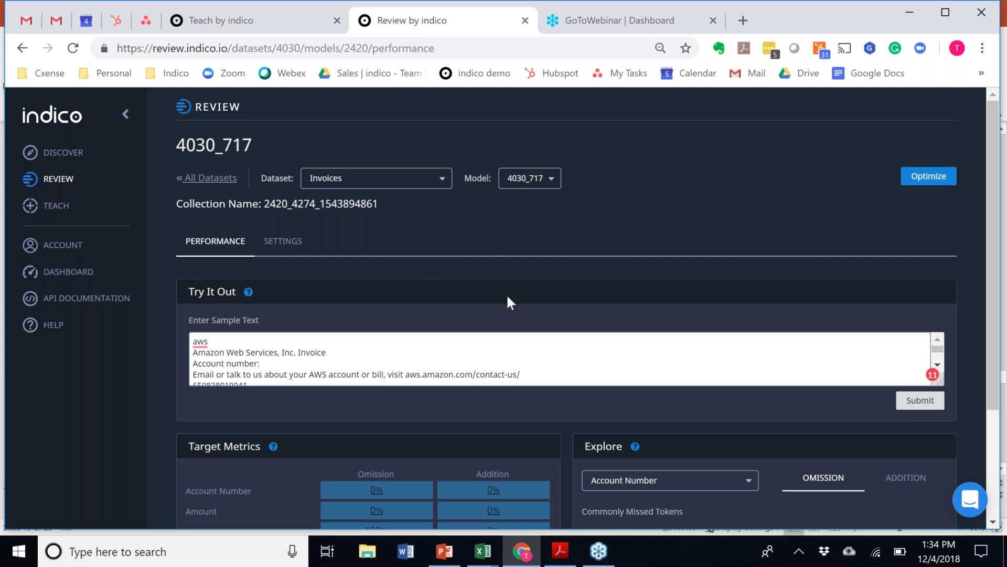
click(559, 552)
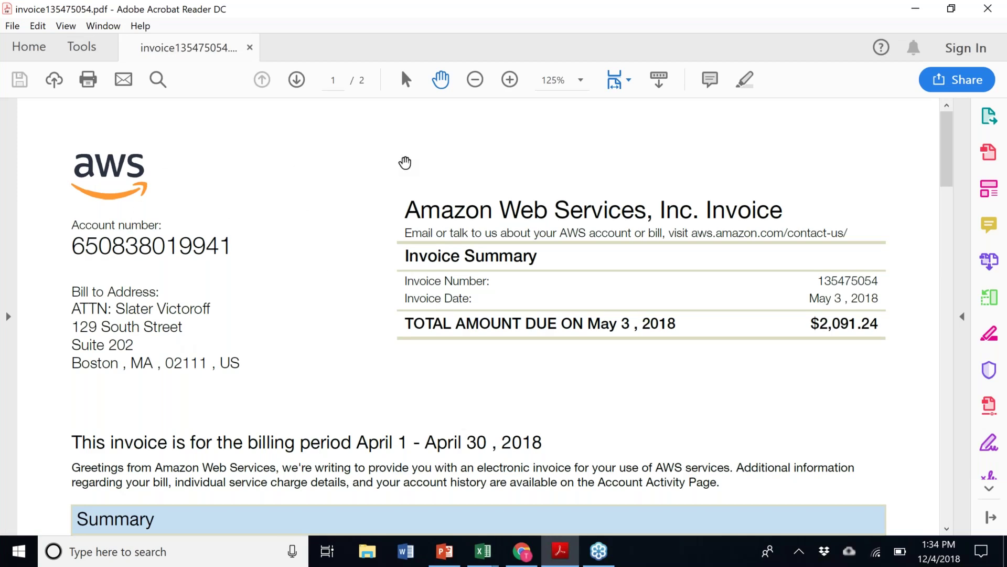
click(917, 10)
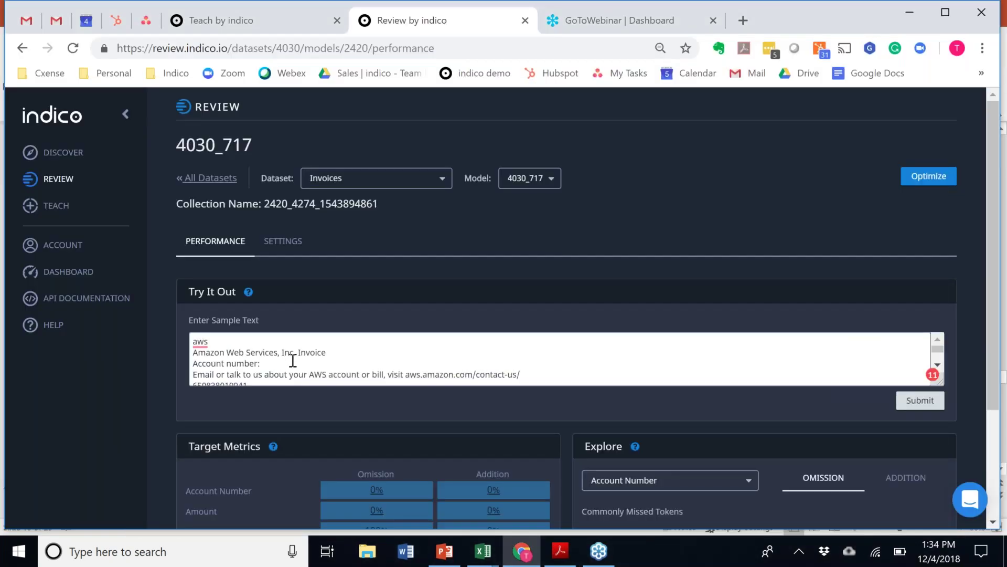
Look through the AWS invoice's sample text and submit it to the Invoices model for label extraction
scroll(370, 355, down, 10)
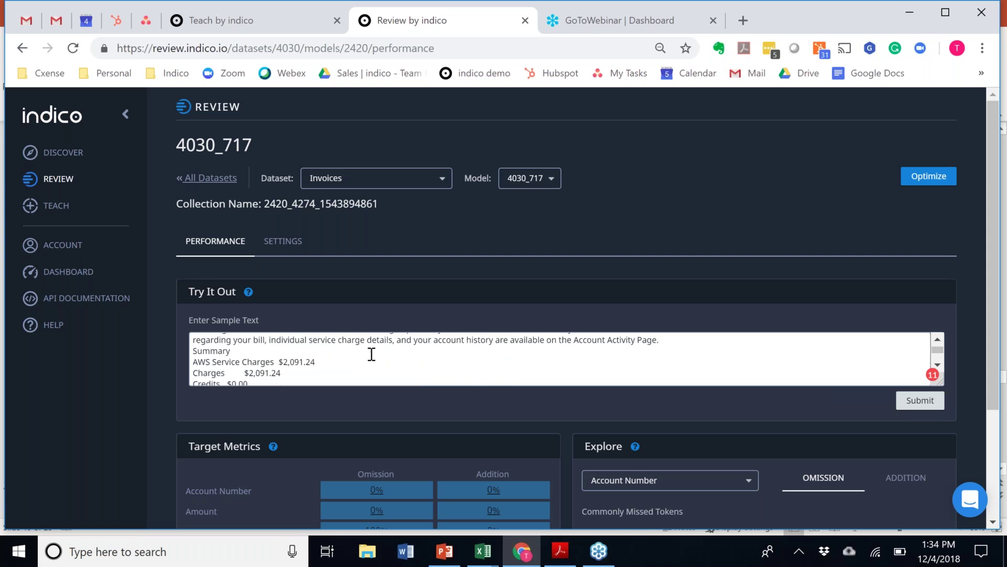
scroll(372, 354, down, 8)
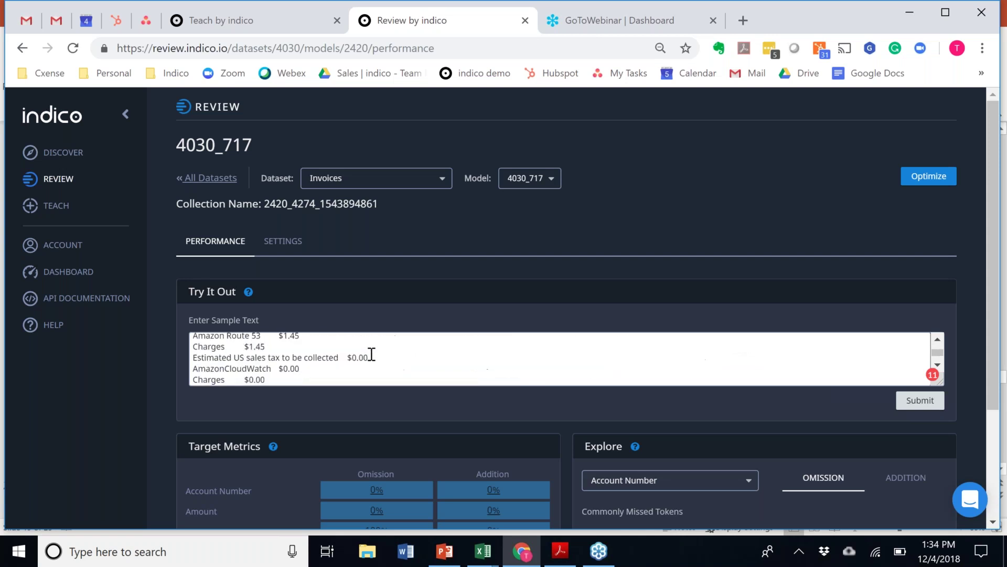
scroll(372, 354, down, 8)
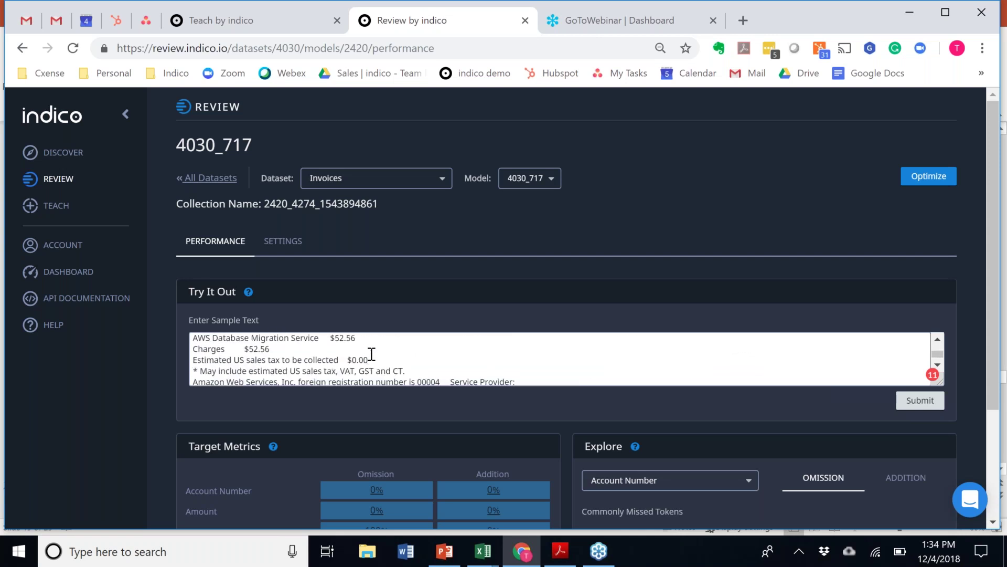
scroll(372, 354, down, 6)
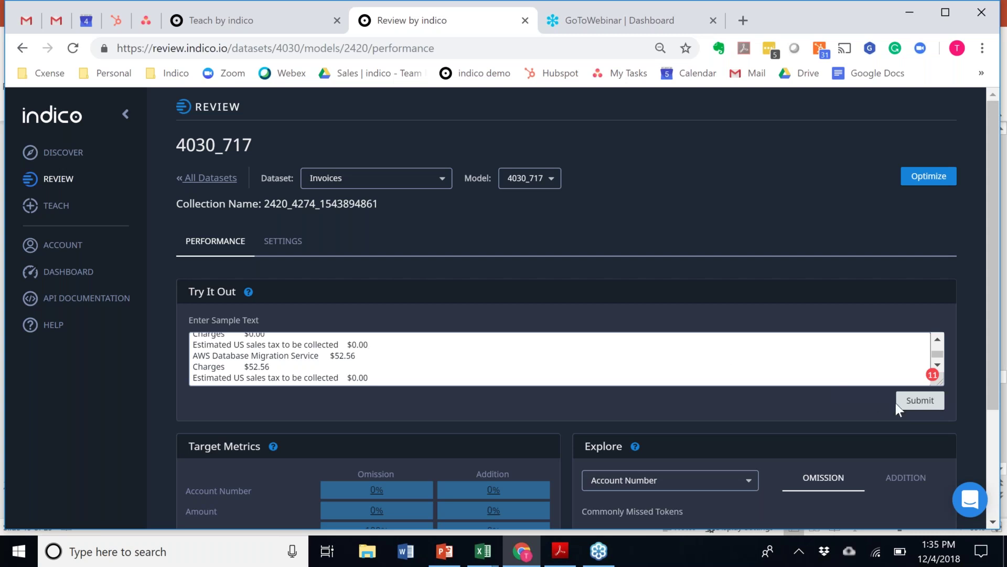
click(919, 405)
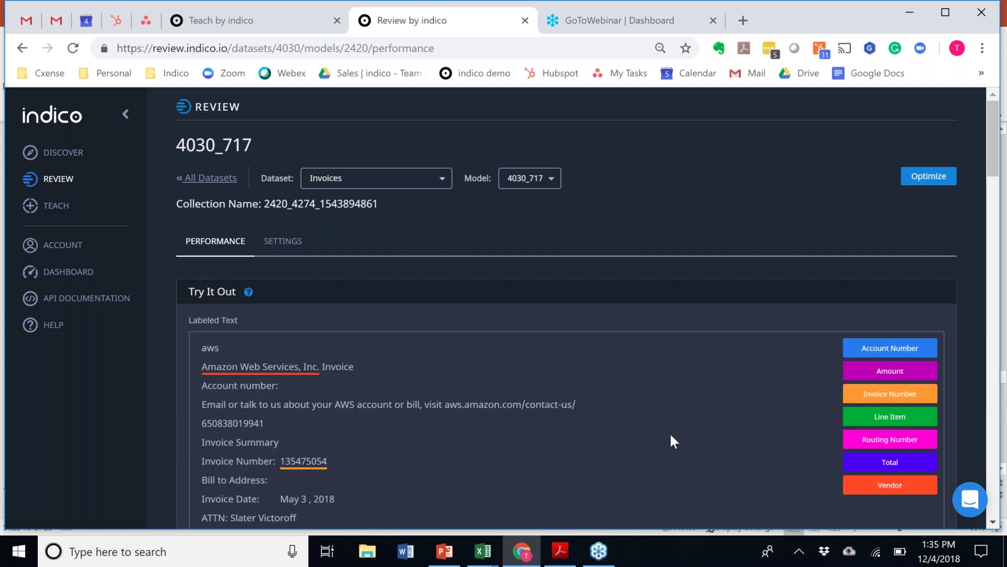
Examine the vendor, invoice number, total, line item and amount labels in the AWS invoice's labeled text, continuing to the target metrics
scroll(671, 436, down, 1)
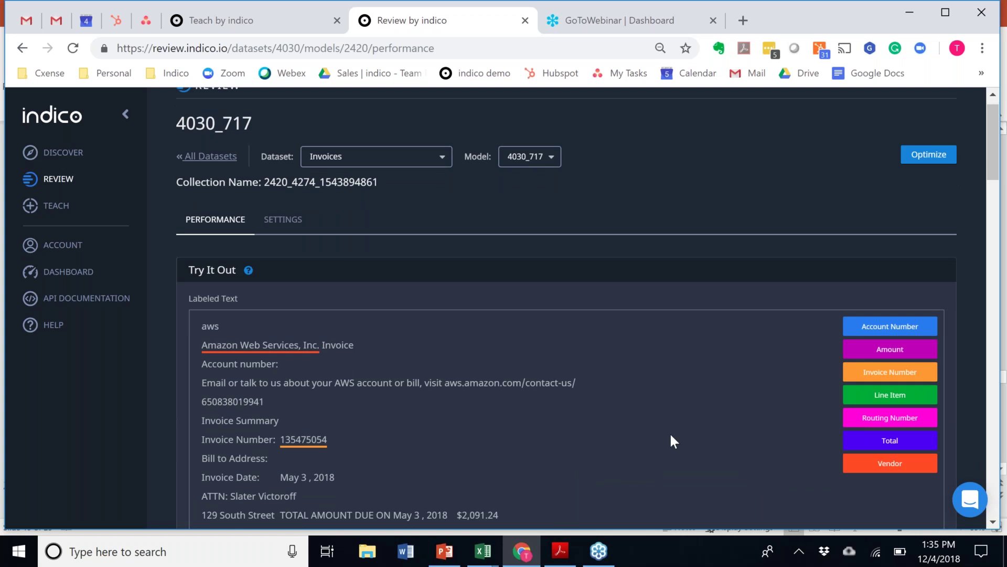
scroll(671, 435, down, 2)
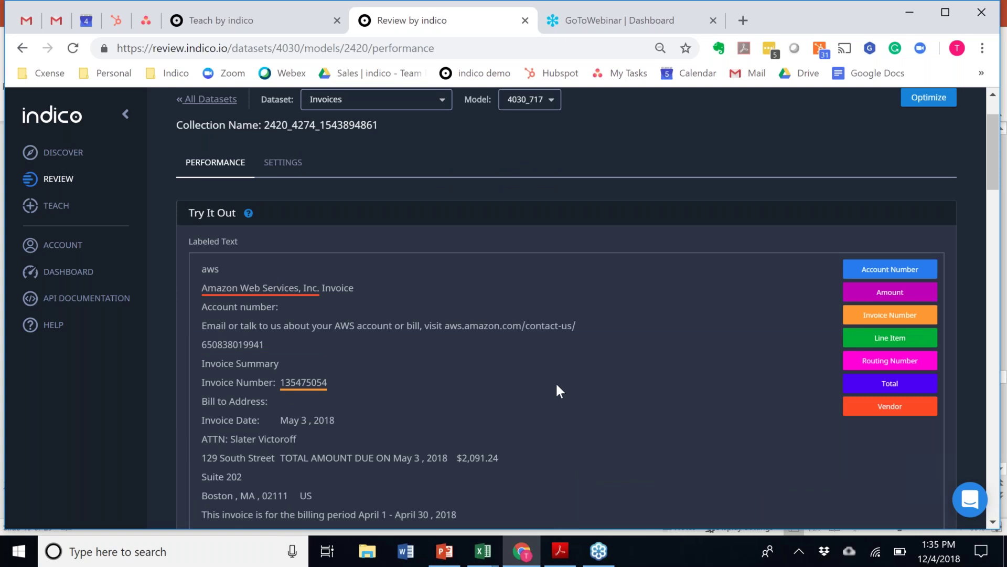
scroll(560, 391, down, 1)
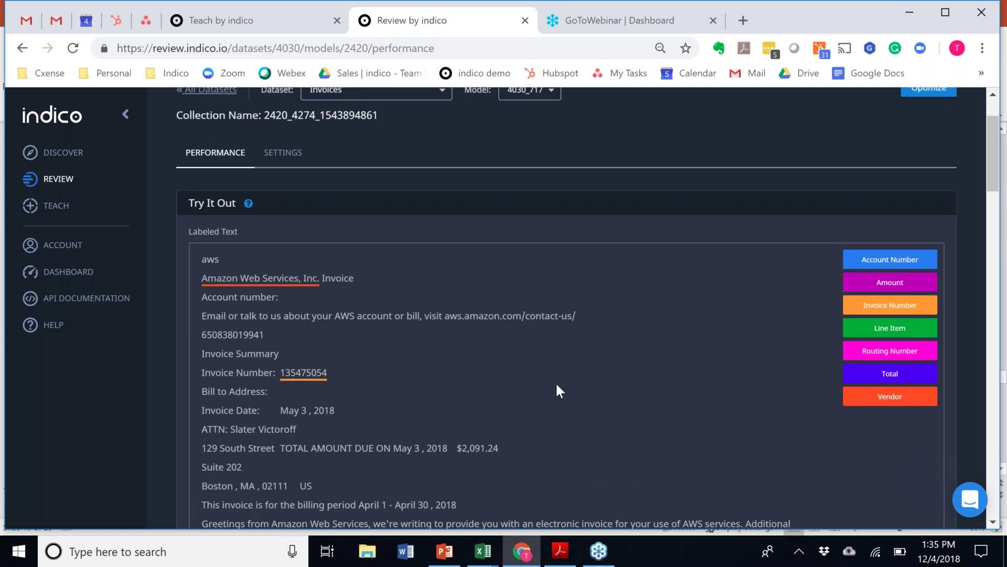
scroll(557, 386, down, 5)
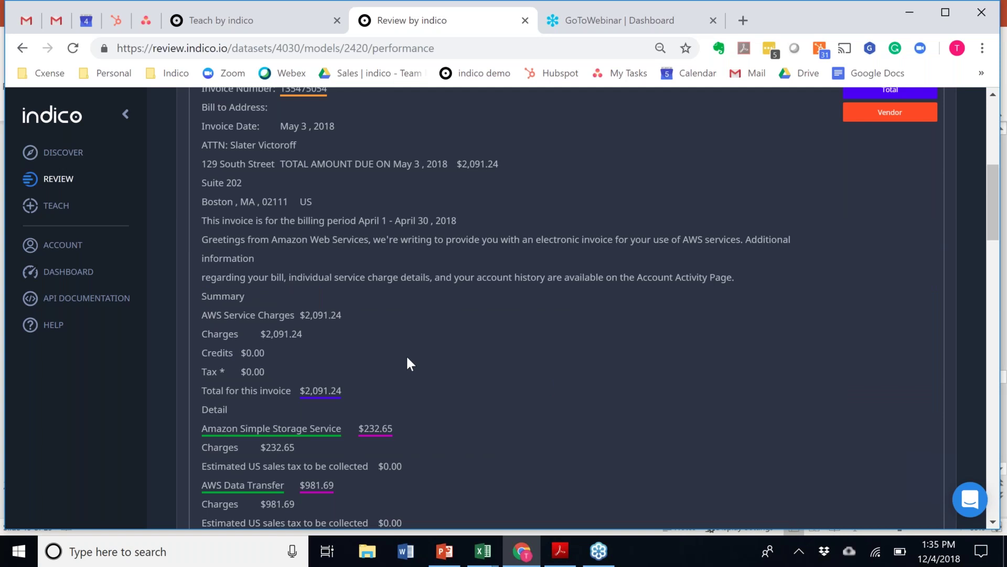
scroll(407, 362, down, 5)
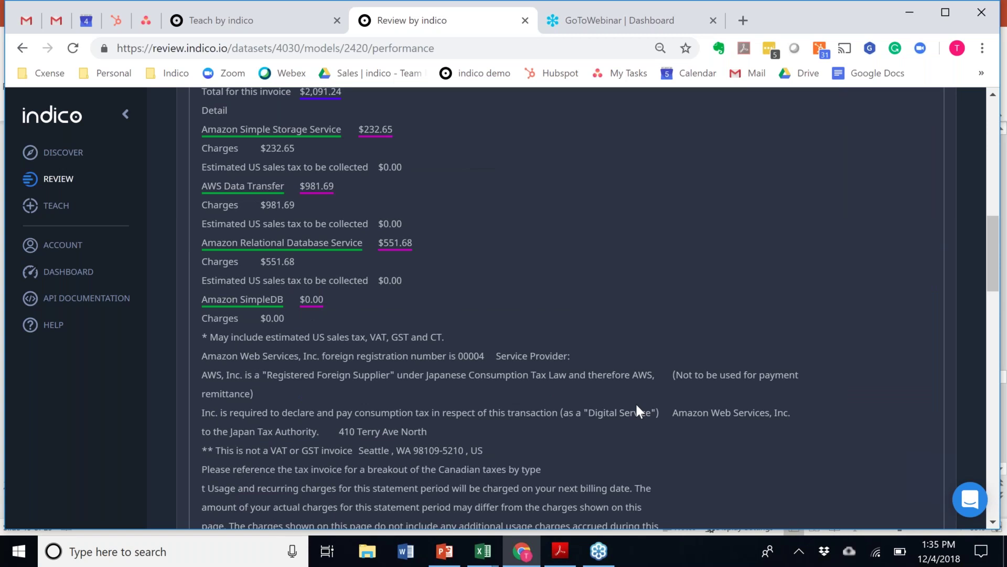
scroll(637, 407, down, 6)
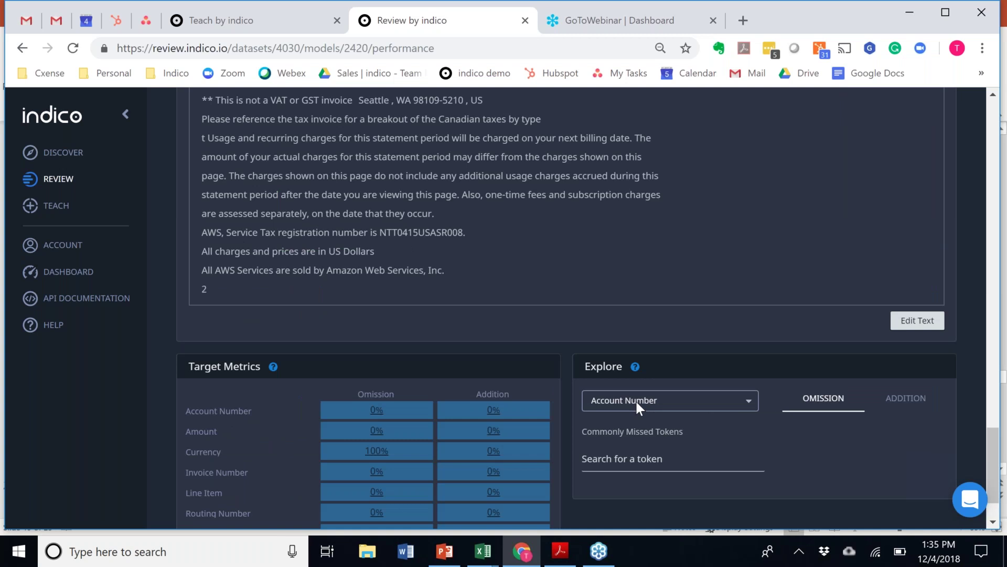